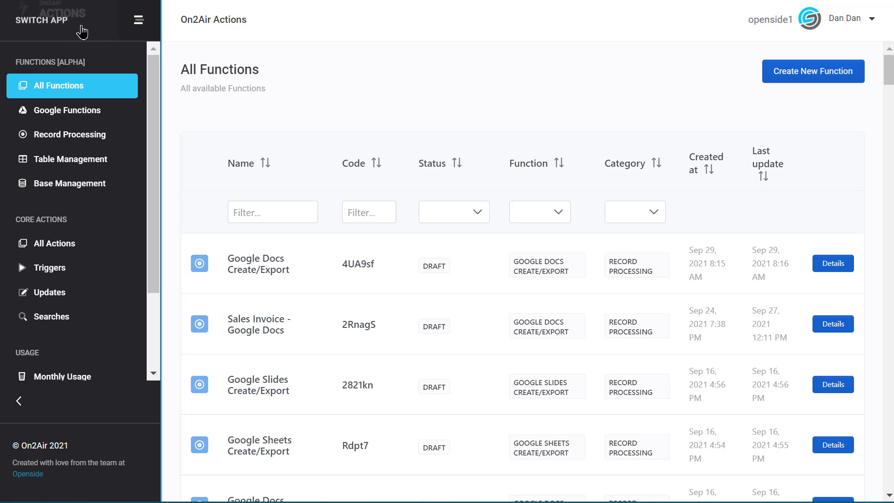
Launch On2Air Actions from the app switcher and create a new Google function of type Google Docs Create/Export.
{"action": "left_click", "coordinate": [24, 27]}
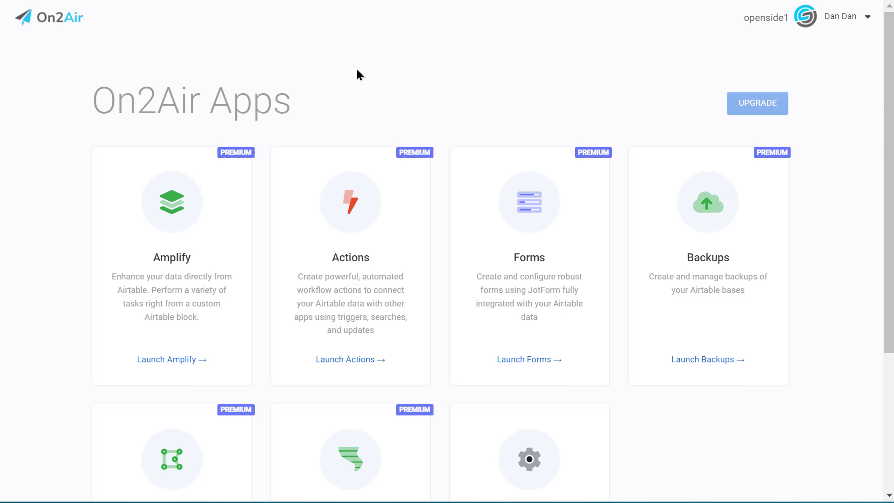
{"action": "left_click", "coordinate": [360, 263]}
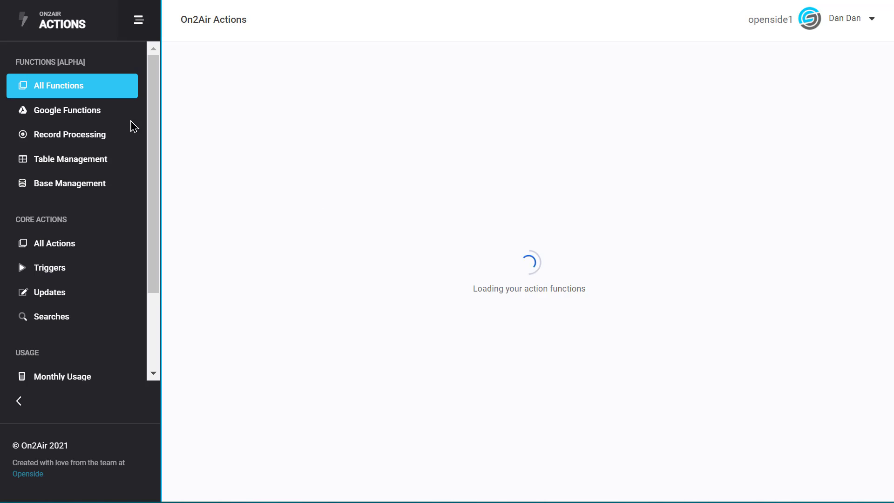
{"action": "left_click", "coordinate": [73, 119]}
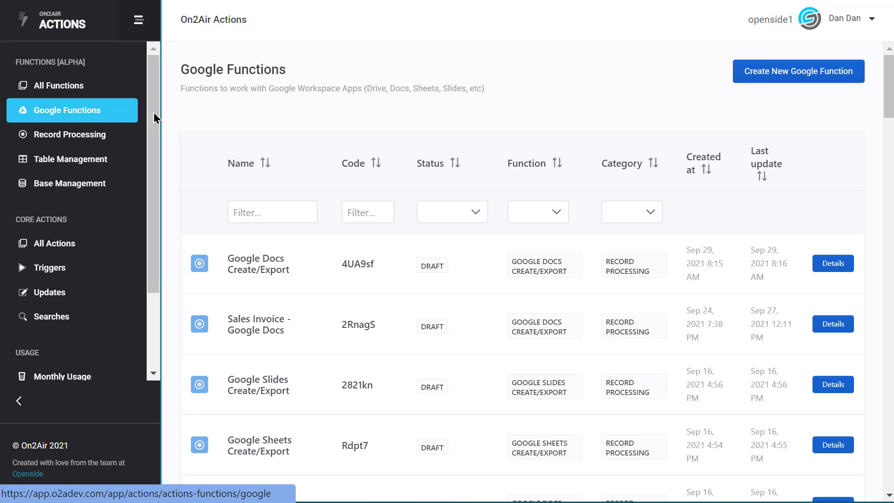
{"action": "left_click", "coordinate": [812, 80]}
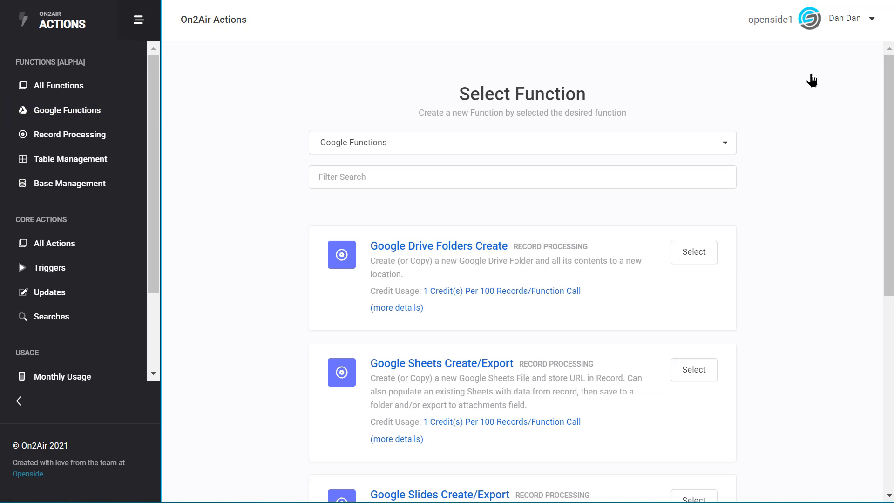
{"action": "scroll", "coordinate": [797, 193], "scroll_direction": "down", "scroll_amount": 6}
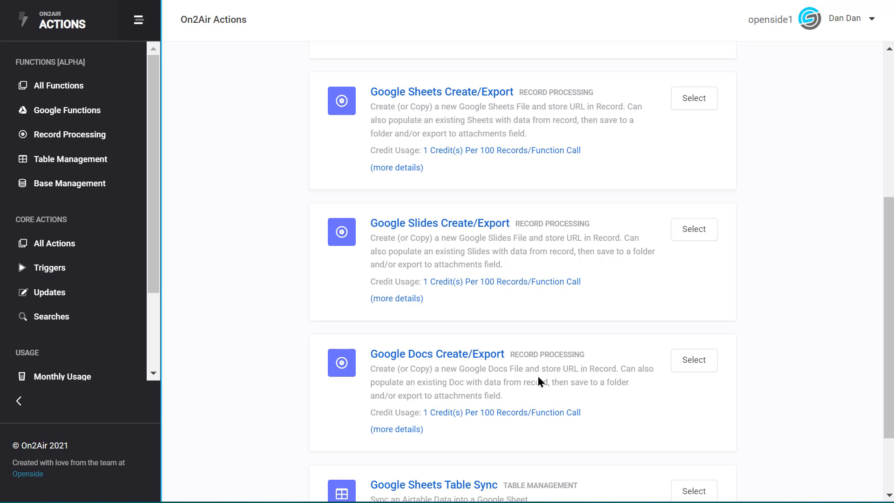
{"action": "left_click", "coordinate": [692, 370]}
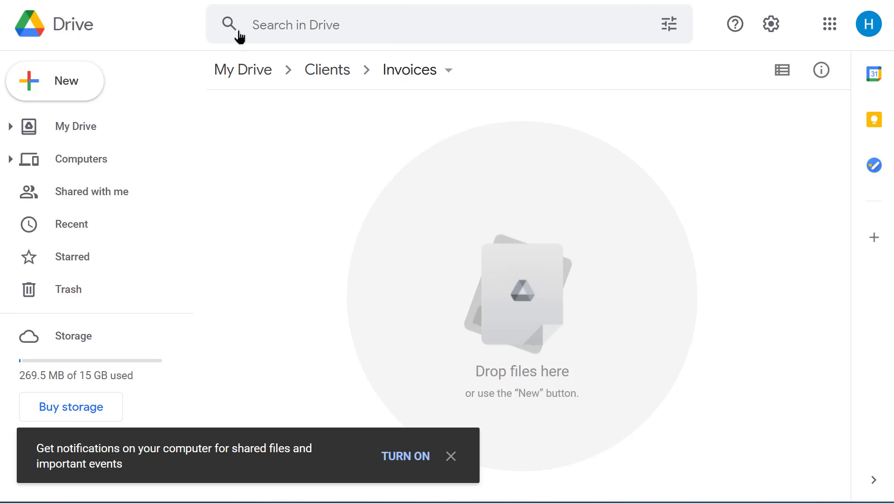
In Google Drive, open the Sales Invoice Template - Main document from My Drive and review its placeholder fields.
{"action": "left_click", "coordinate": [332, 76]}
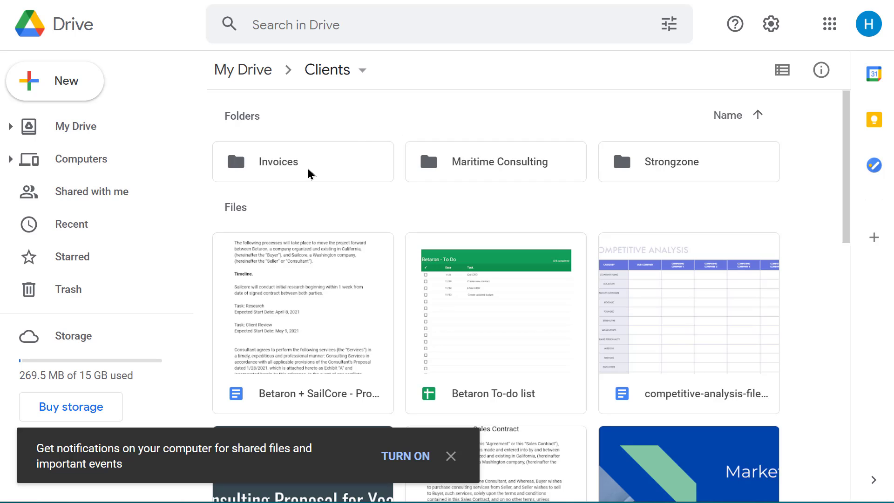
{"action": "left_click", "coordinate": [253, 70]}
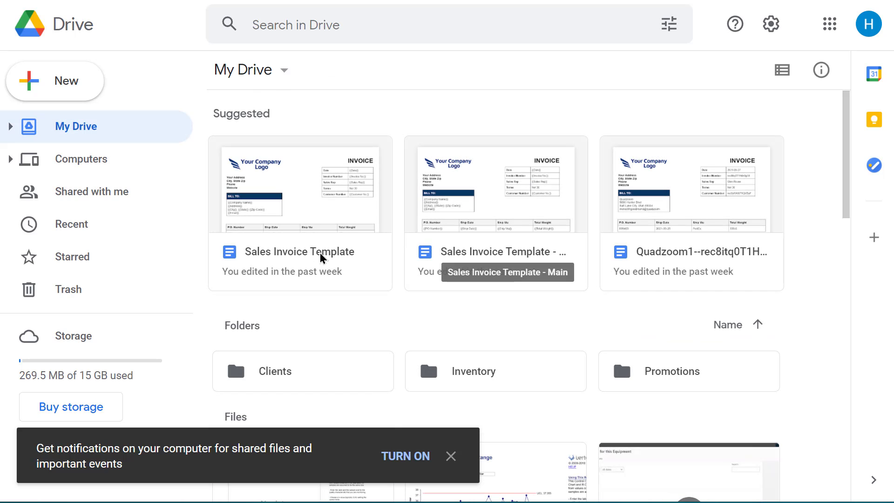
{"action": "double_click", "coordinate": [518, 250]}
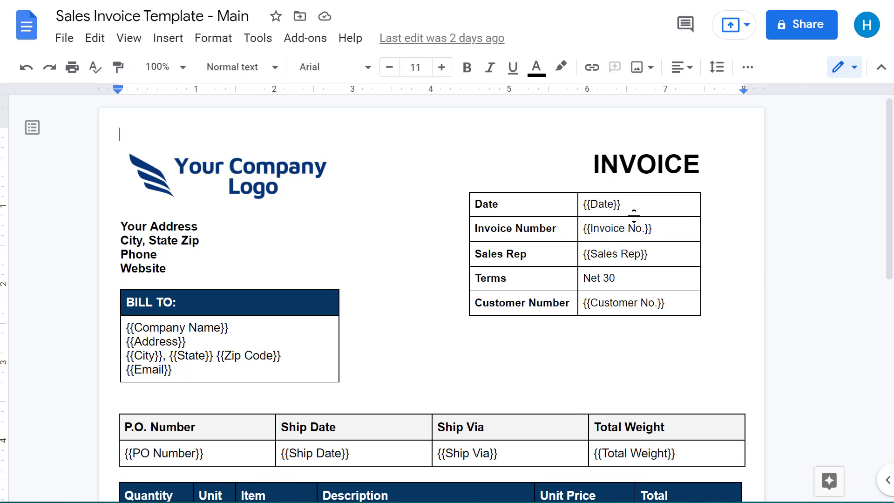
{"action": "scroll", "coordinate": [517, 201], "scroll_direction": "down", "scroll_amount": 6}
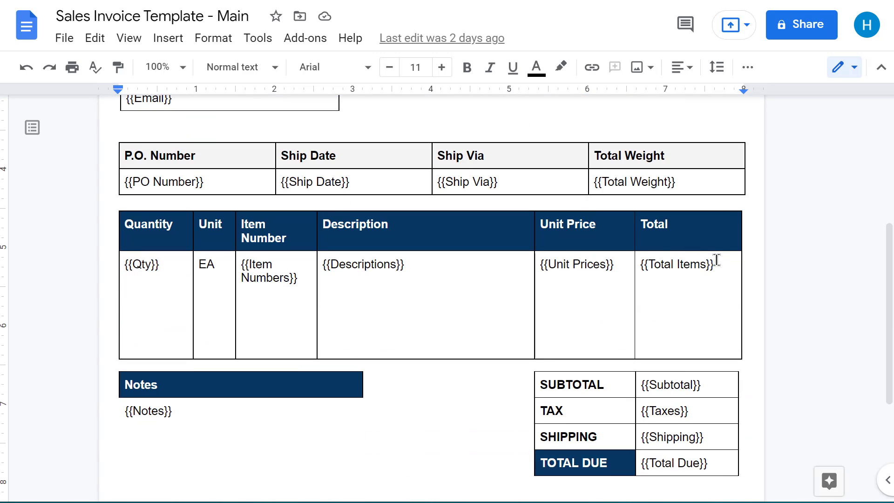
{"action": "scroll", "coordinate": [717, 259], "scroll_direction": "up", "scroll_amount": 6}
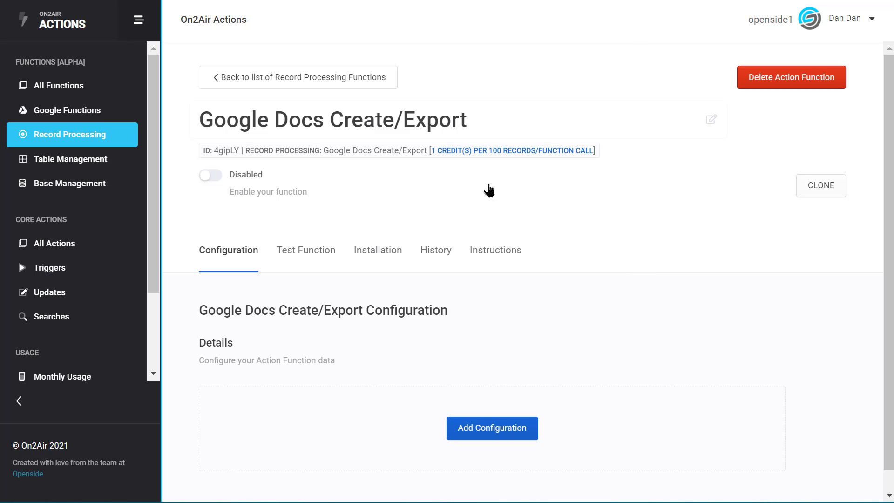
In On2Air Actions, add a configuration to the Google Docs Create/Export function and expand its Source Connection settings.
{"action": "left_click", "coordinate": [507, 428]}
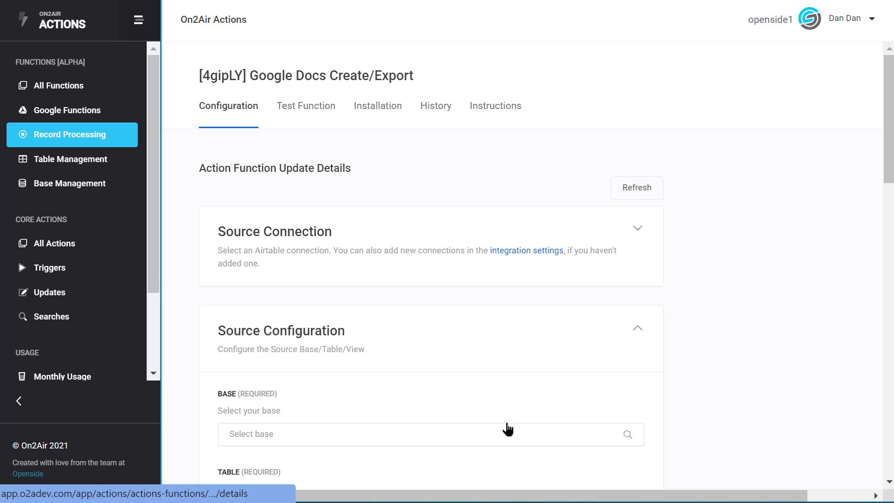
{"action": "left_click", "coordinate": [638, 229]}
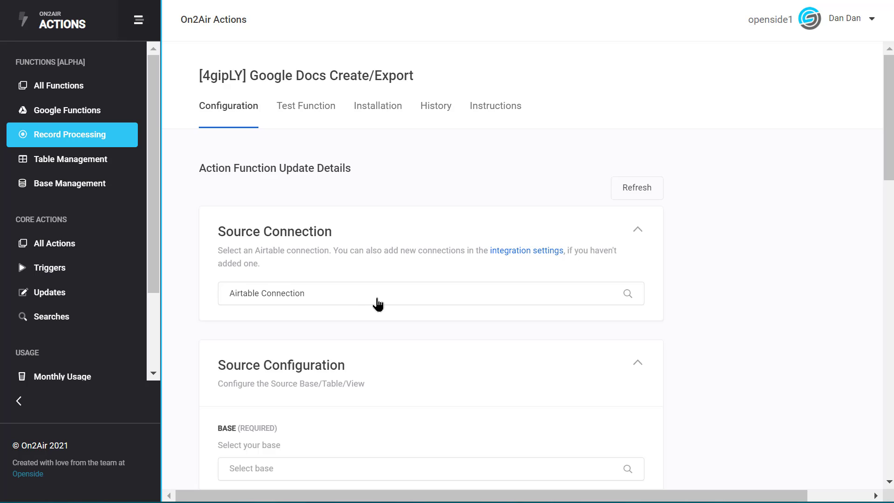
{"action": "scroll", "coordinate": [696, 252], "scroll_direction": "down", "scroll_amount": 3}
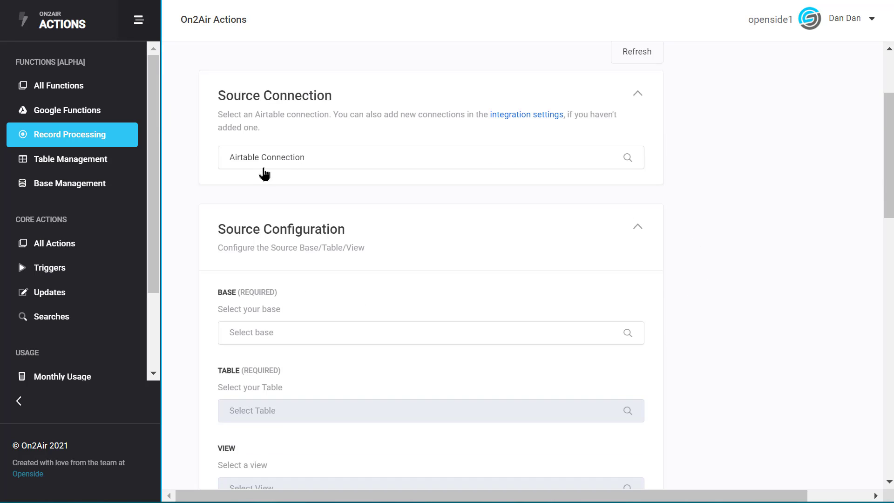
Set the source base to SailCore Company Sales Demo and the source table to Invoices.
{"action": "scroll", "coordinate": [516, 201], "scroll_direction": "down", "scroll_amount": 3}
{"action": "left_click", "coordinate": [277, 200]}
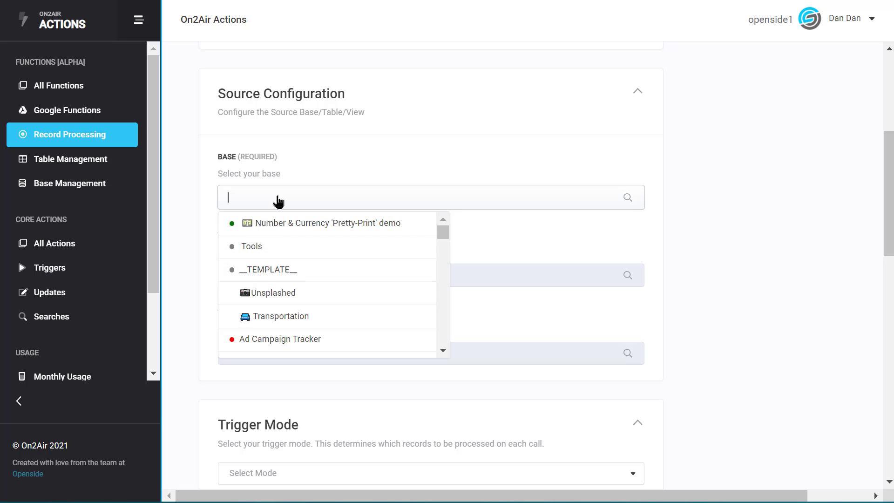
{"action": "type", "text": "sailc"}
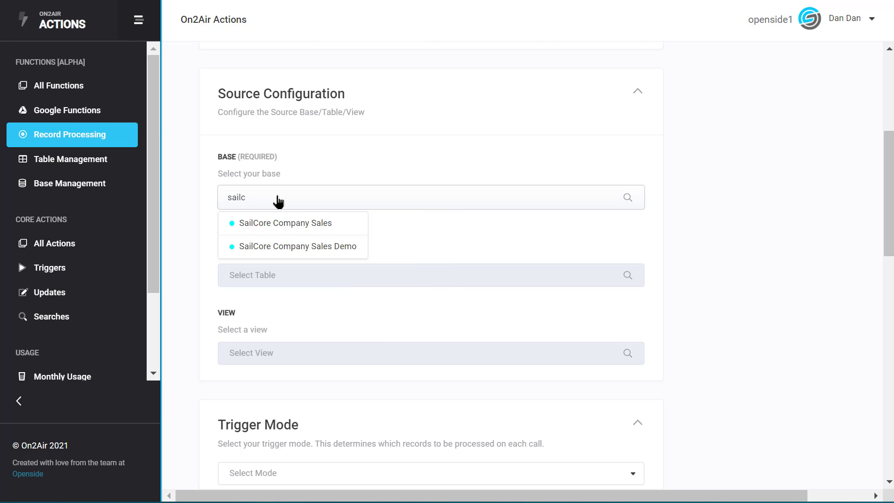
{"action": "left_click", "coordinate": [279, 246]}
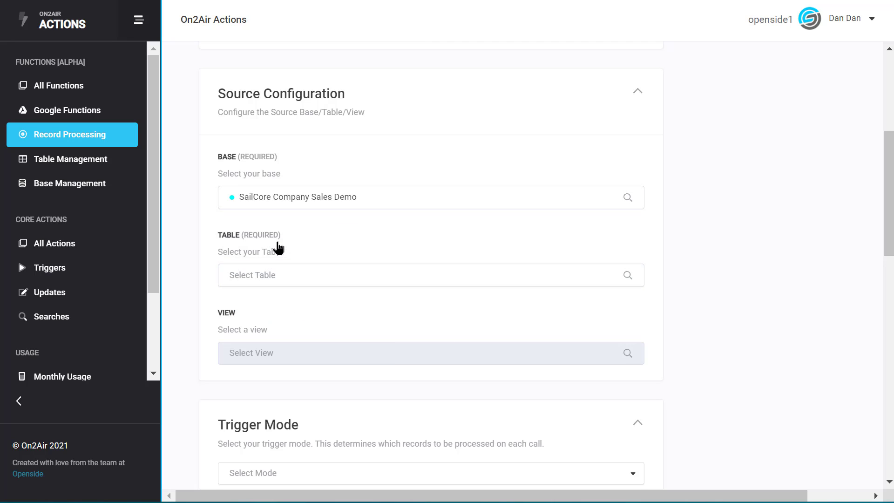
{"action": "left_click", "coordinate": [310, 279]}
{"action": "scroll", "coordinate": [285, 370], "scroll_direction": "down", "scroll_amount": 3}
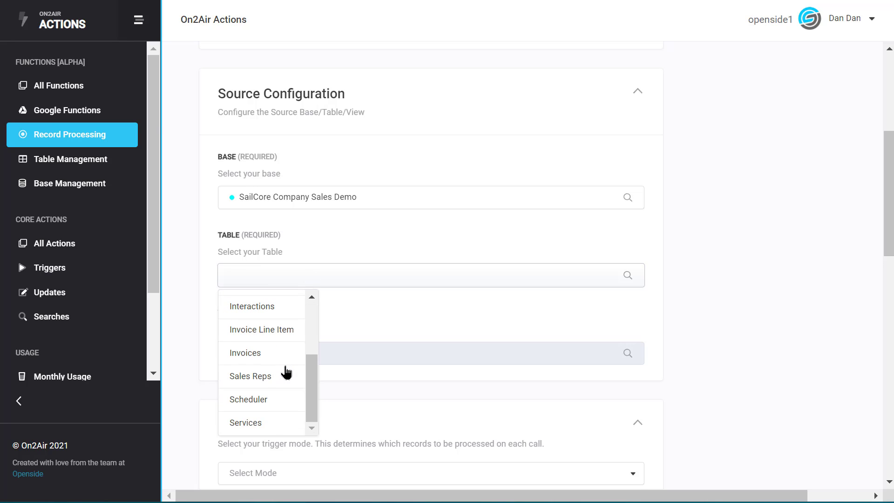
{"action": "left_click", "coordinate": [275, 358]}
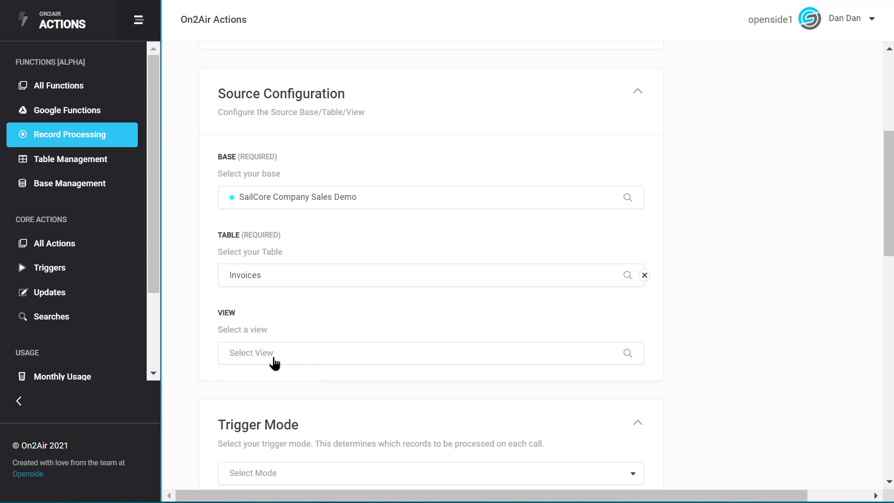
Set the trigger mode to Checkbox and use Generate Invoice as the checkbox field.
{"action": "scroll", "coordinate": [574, 300], "scroll_direction": "down", "scroll_amount": 3}
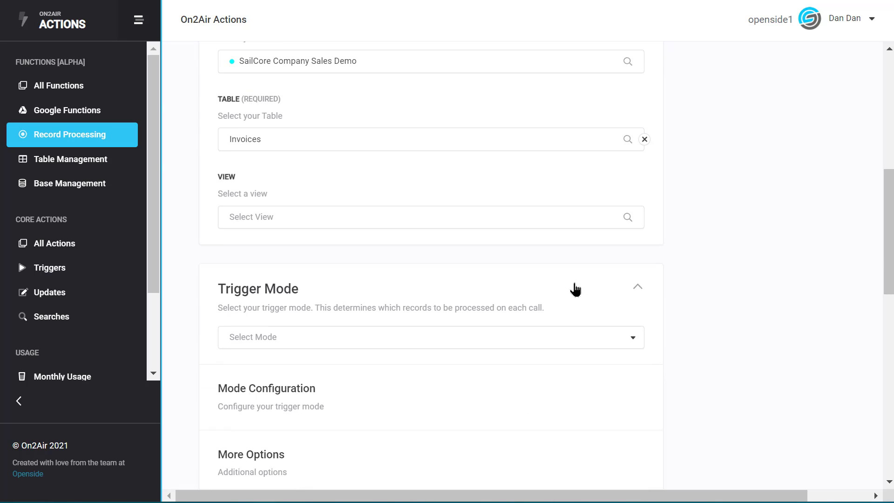
{"action": "scroll", "coordinate": [627, 254], "scroll_direction": "down", "scroll_amount": 3}
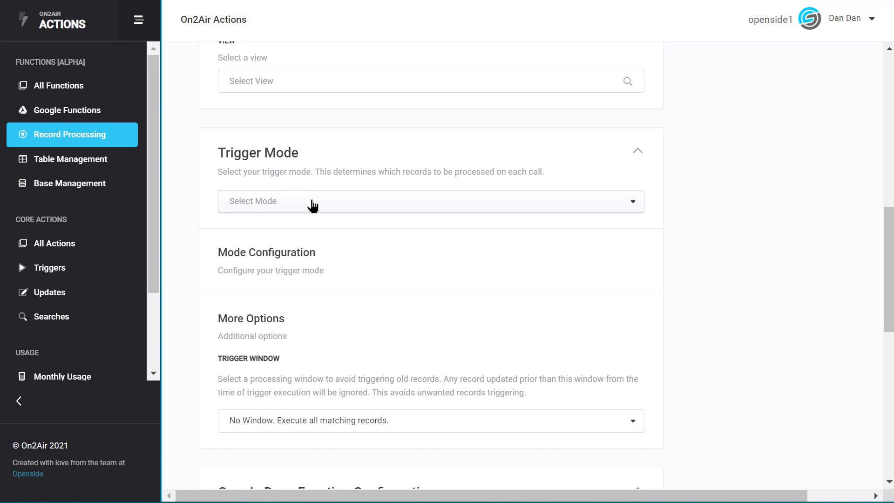
{"action": "left_click", "coordinate": [312, 203]}
{"action": "left_click", "coordinate": [250, 229]}
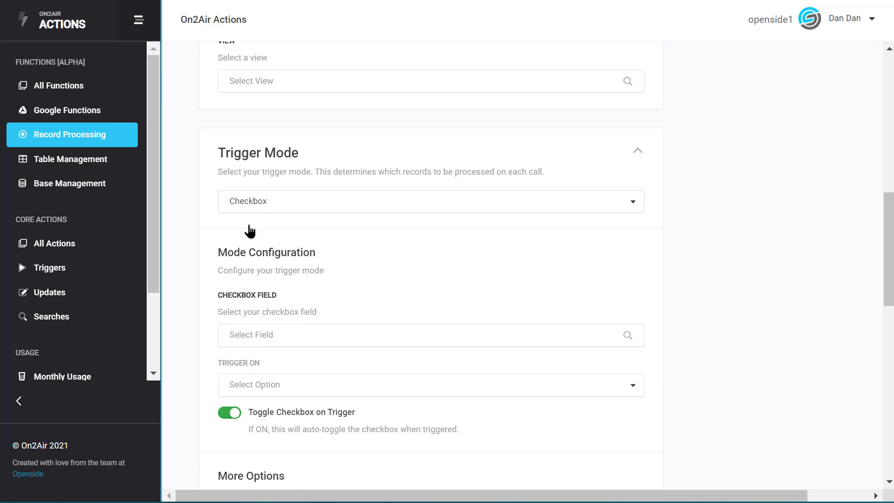
{"action": "left_click", "coordinate": [334, 337]}
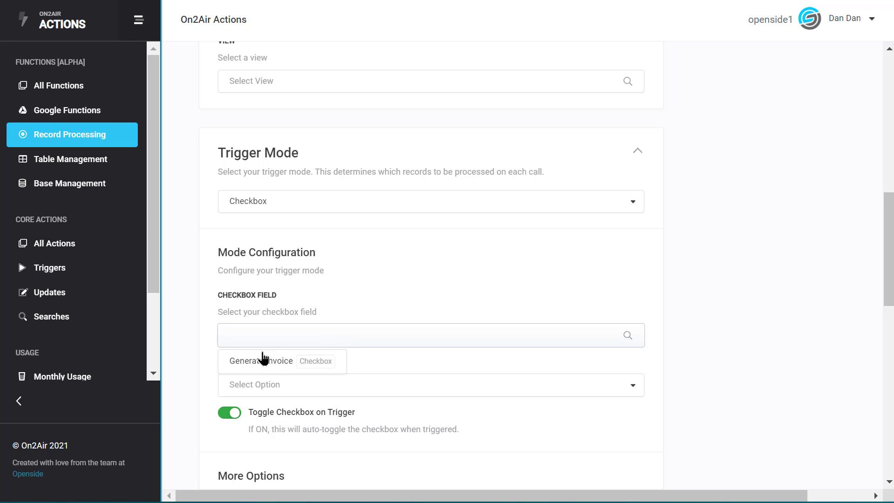
{"action": "left_click", "coordinate": [250, 365]}
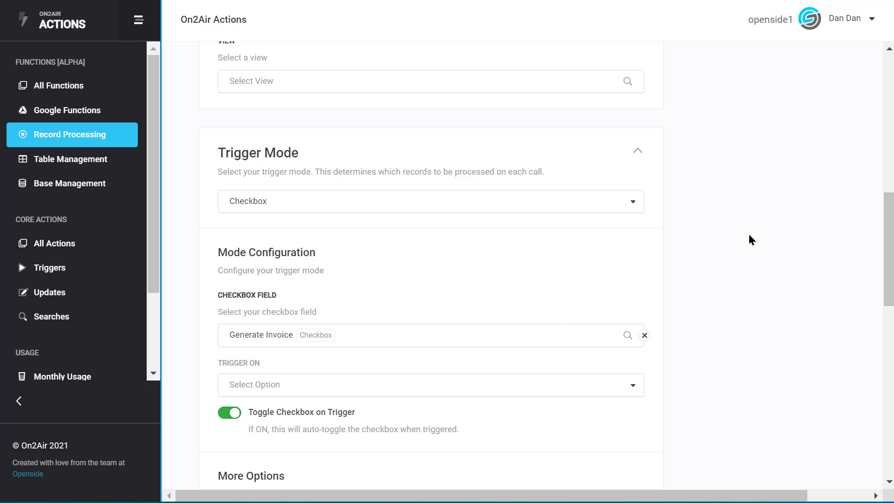
{"action": "scroll", "coordinate": [749, 240], "scroll_direction": "down", "scroll_amount": 3}
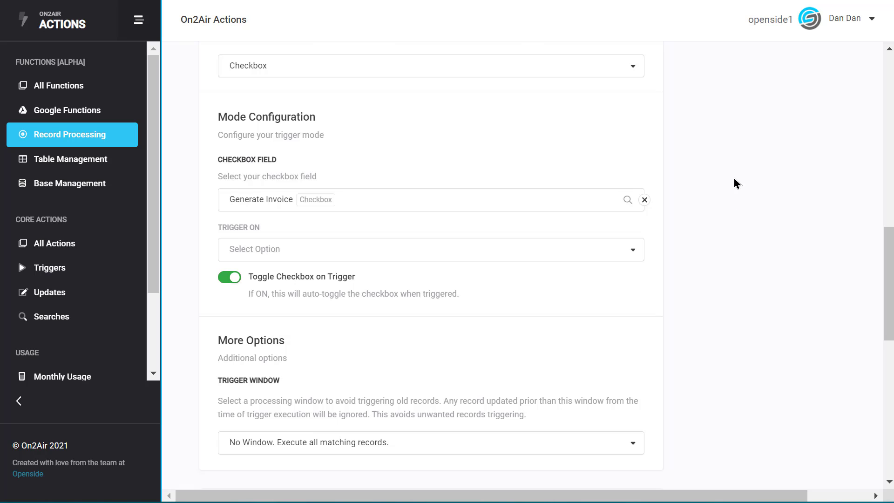
{"action": "scroll", "coordinate": [734, 181], "scroll_direction": "up", "scroll_amount": 3}
{"action": "left_click", "coordinate": [320, 204]}
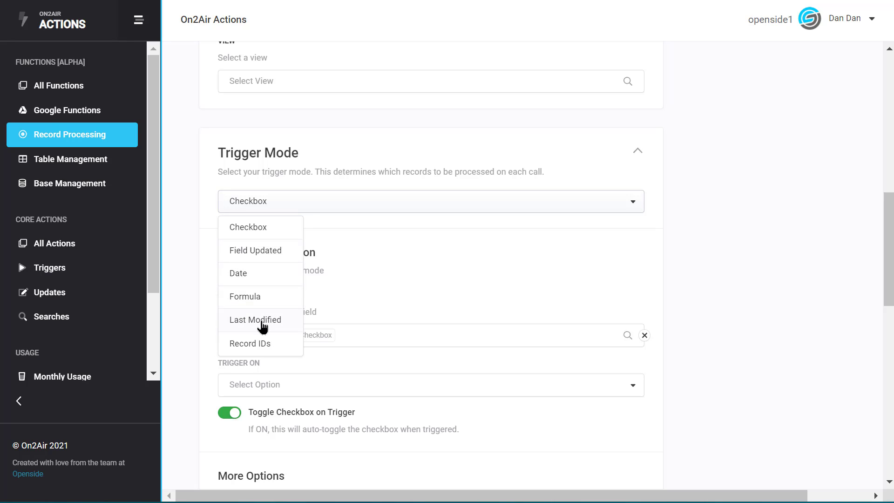
{"action": "left_click", "coordinate": [717, 264]}
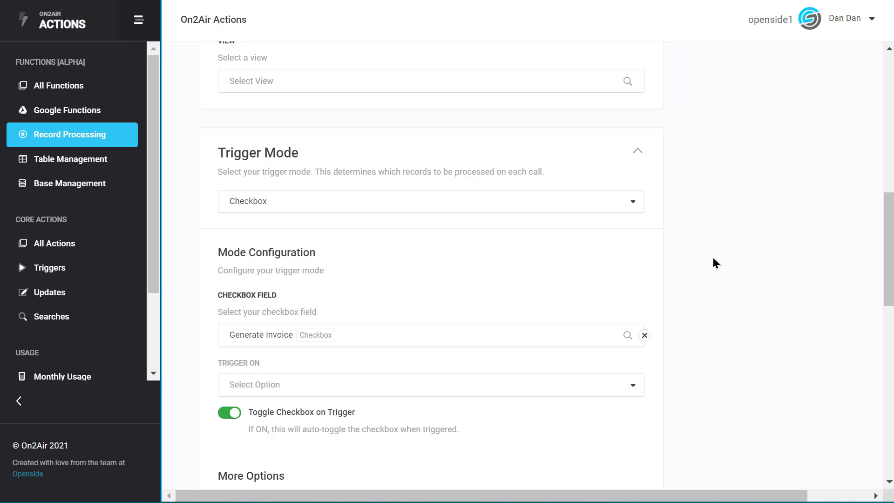
Set the Generate Invoice checkbox to trigger on Checked.
{"action": "scroll", "coordinate": [447, 245], "scroll_direction": "down", "scroll_amount": 3}
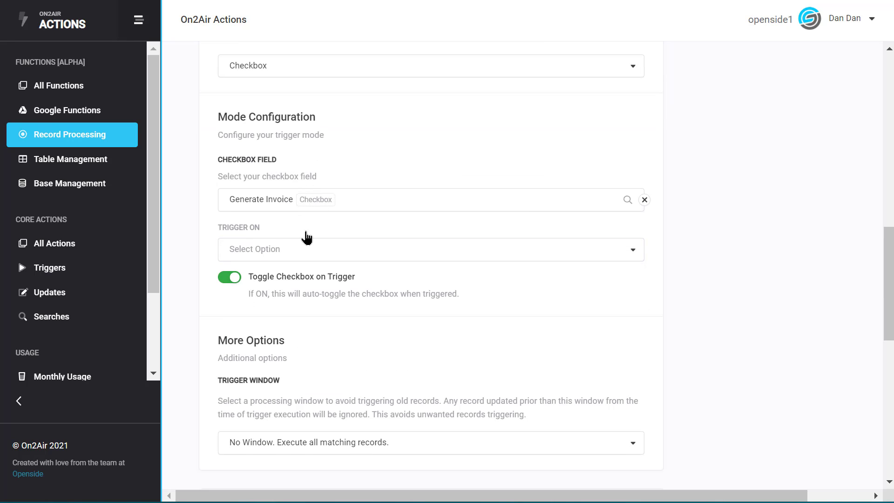
{"action": "left_click", "coordinate": [325, 256]}
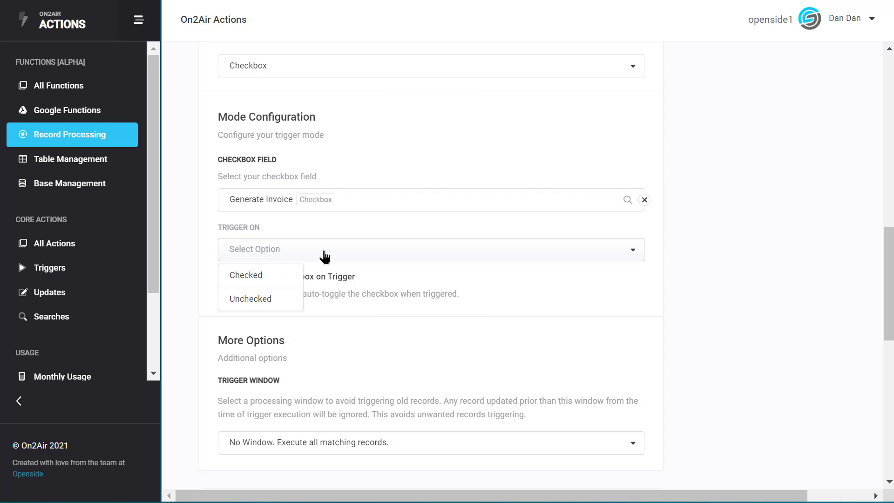
{"action": "left_click", "coordinate": [252, 274]}
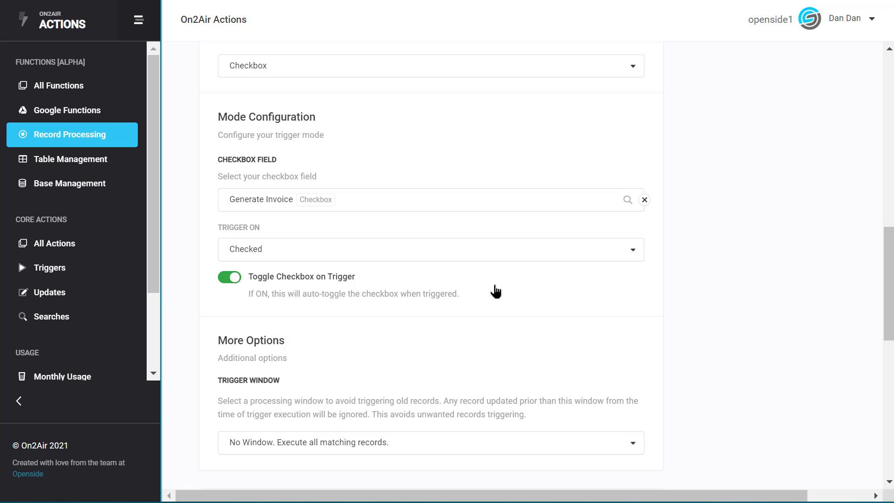
Choose the personal Google Drive connection for the Google Docs function and set the source file mode to Use a Single Template.
{"action": "scroll", "coordinate": [515, 284], "scroll_direction": "down", "scroll_amount": 5}
{"action": "scroll", "coordinate": [375, 216], "scroll_direction": "down", "scroll_amount": 3}
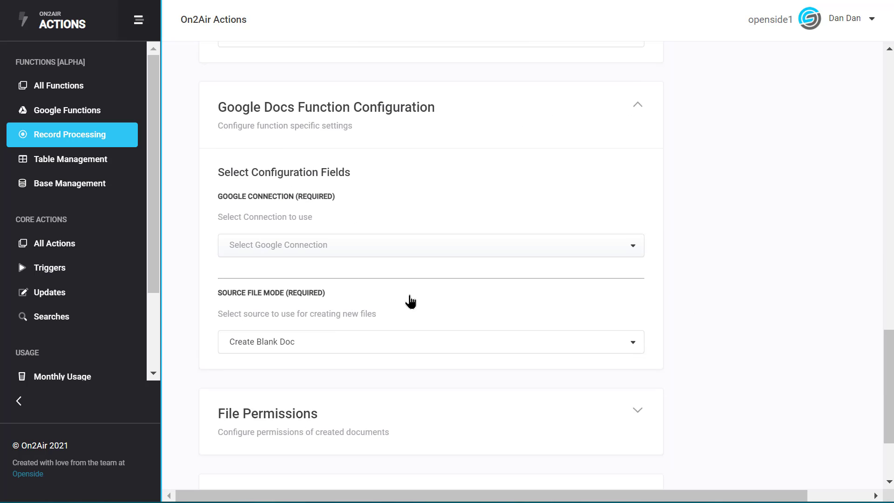
{"action": "left_click", "coordinate": [293, 248]}
{"action": "left_click", "coordinate": [330, 278]}
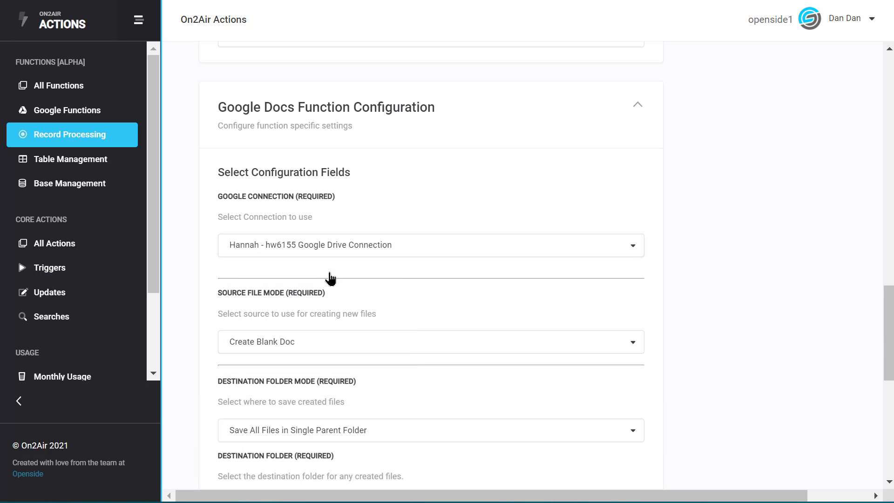
{"action": "scroll", "coordinate": [763, 228], "scroll_direction": "down", "scroll_amount": 3}
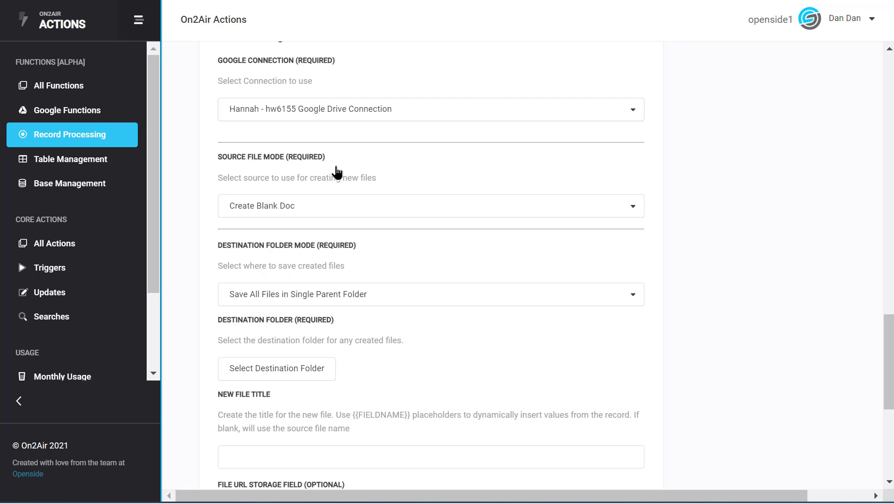
{"action": "left_click", "coordinate": [332, 210]}
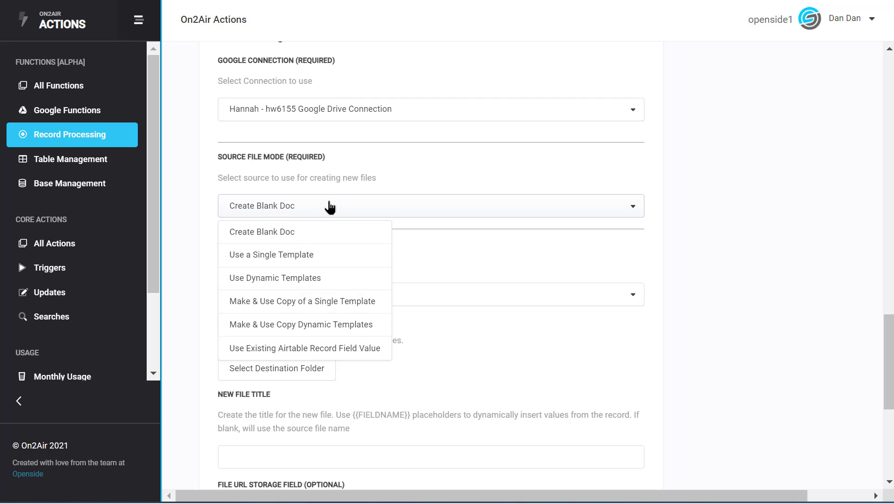
{"action": "left_click", "coordinate": [331, 261]}
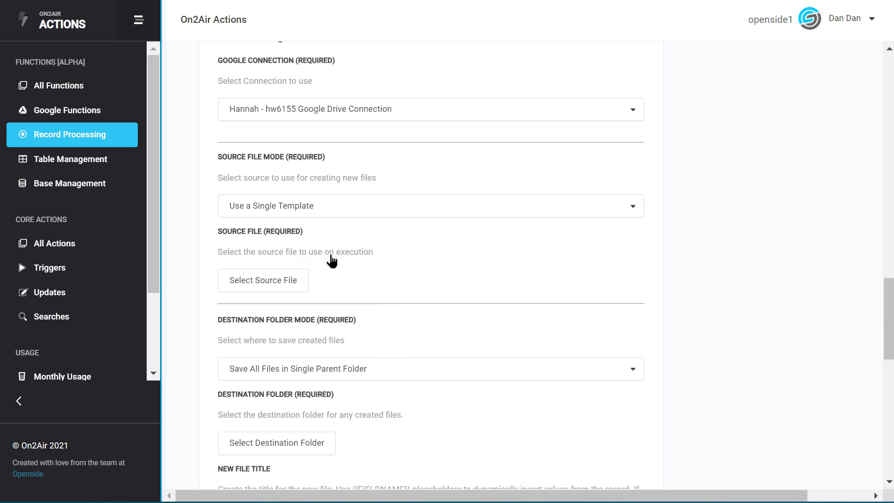
Select Sales Invoice Template - Main as the source file for the function.
{"action": "left_click", "coordinate": [259, 283]}
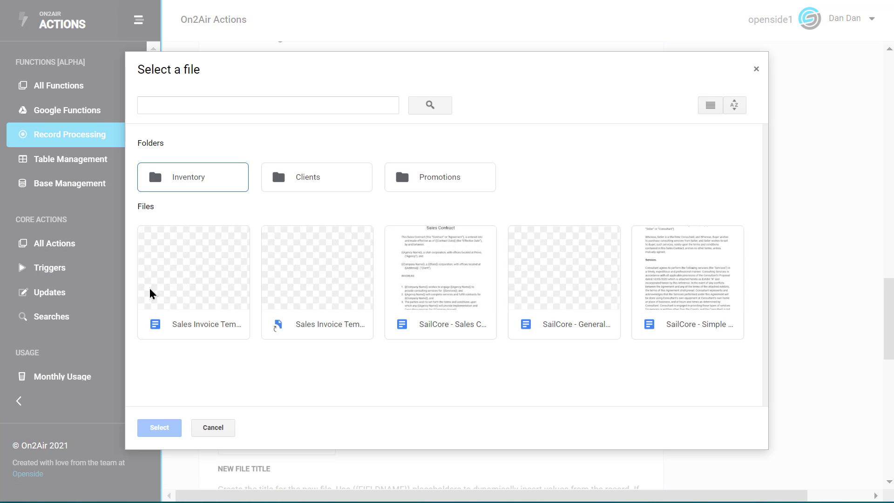
{"action": "left_click", "coordinate": [150, 293]}
{"action": "left_click", "coordinate": [164, 427]}
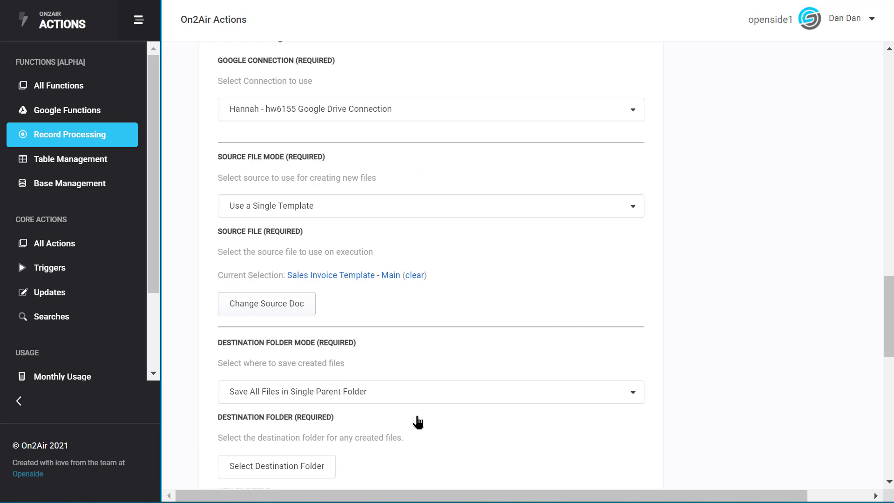
Set the destination folder mode to Save All Files in Single Parent Folder and choose the Invoices folder inside Clients.
{"action": "scroll", "coordinate": [730, 253], "scroll_direction": "down", "scroll_amount": 3}
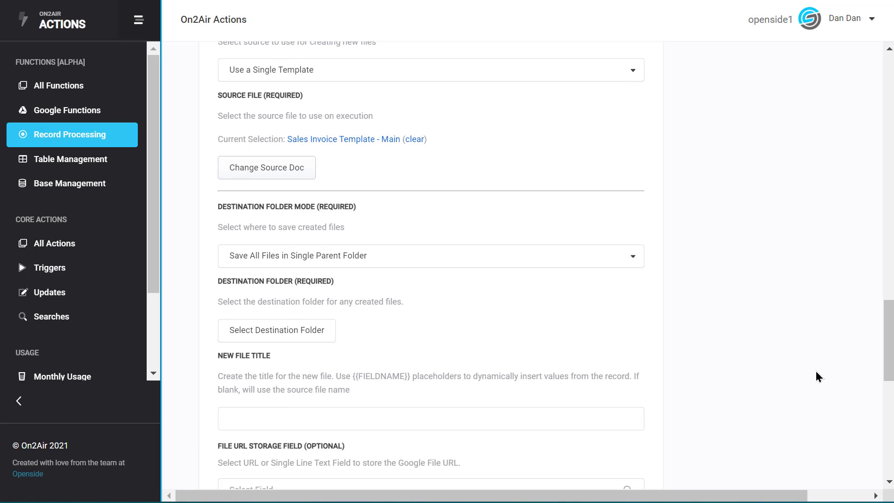
{"action": "scroll", "coordinate": [707, 263], "scroll_direction": "down", "scroll_amount": 3}
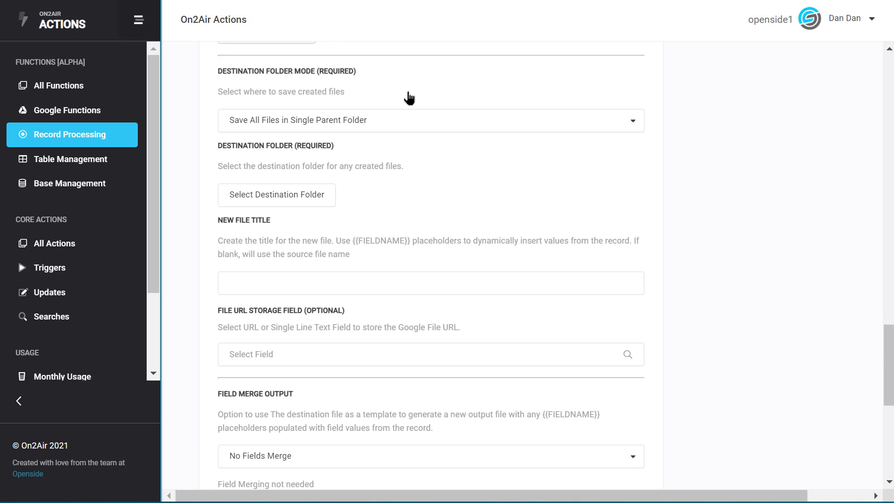
{"action": "left_click", "coordinate": [435, 124]}
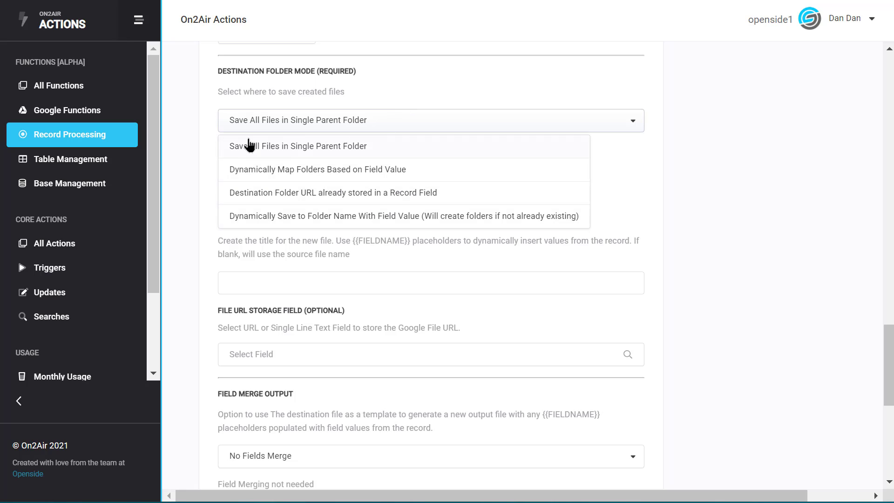
{"action": "left_click", "coordinate": [352, 150]}
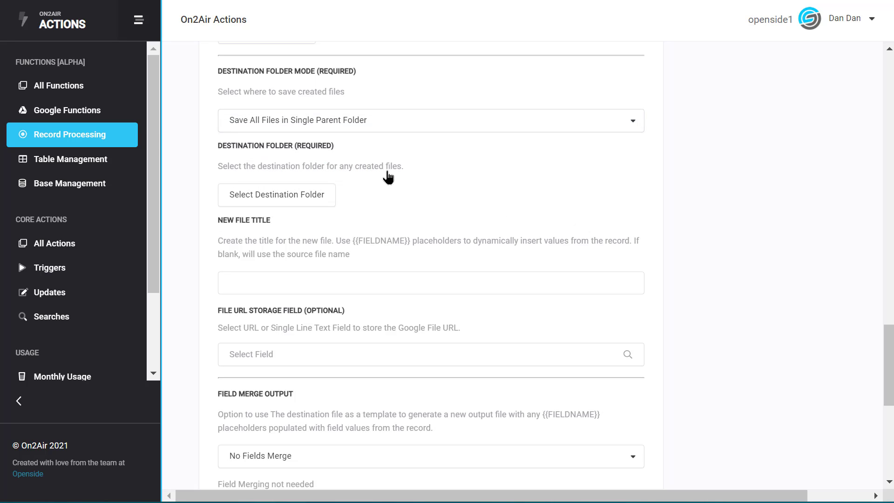
{"action": "left_click", "coordinate": [330, 198]}
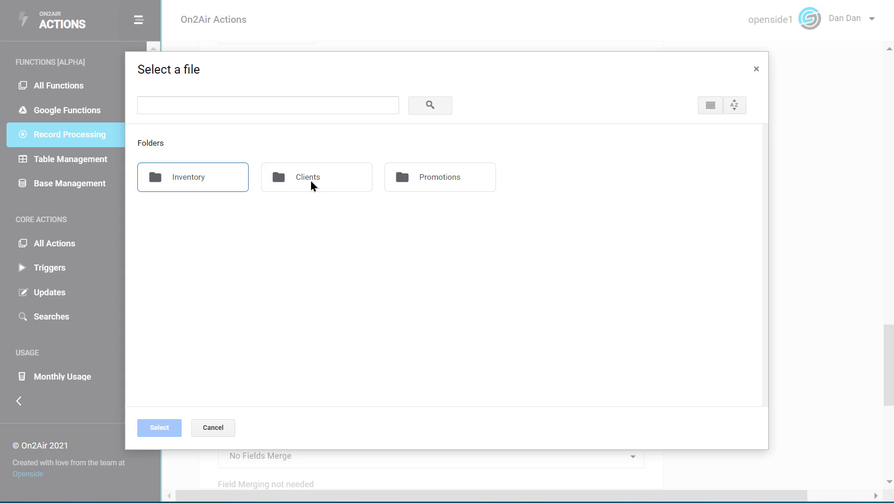
{"action": "double_click", "coordinate": [317, 185]}
{"action": "left_click", "coordinate": [199, 191]}
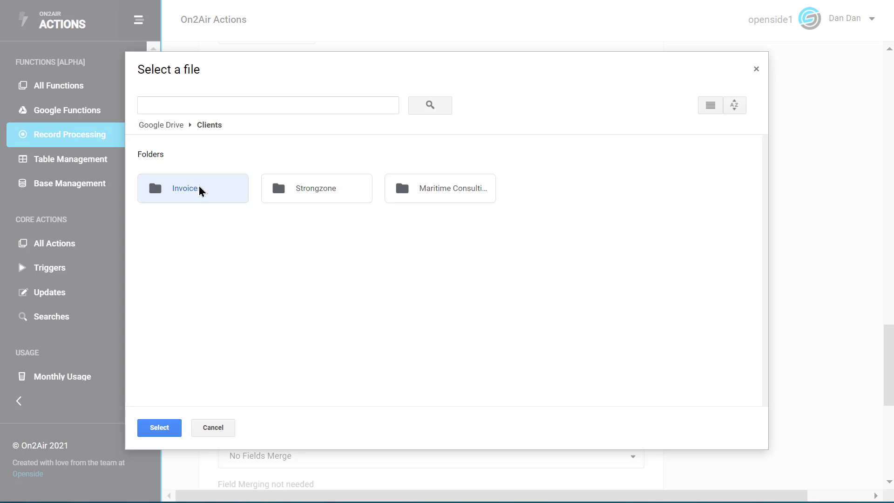
{"action": "left_click", "coordinate": [159, 428]}
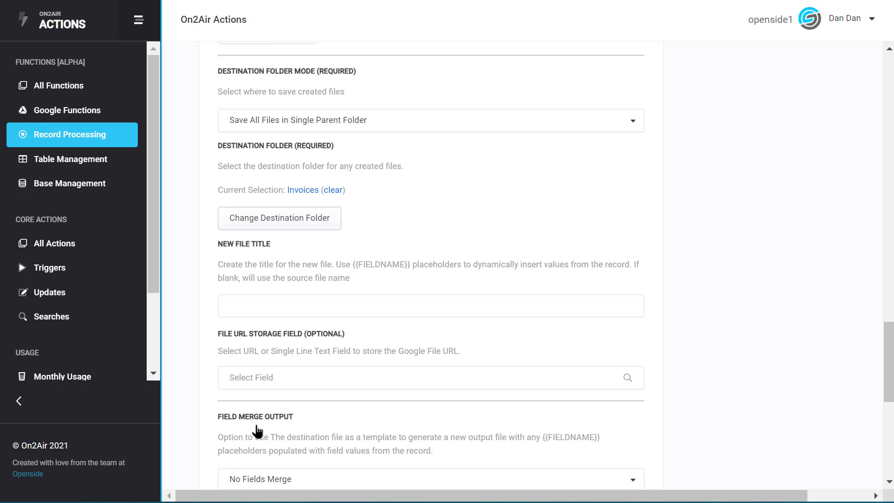
Set the new file title to {{Invoice ID - Client Name}} and the field merge output to Always Merge Fields.
{"action": "left_click", "coordinate": [355, 310]}
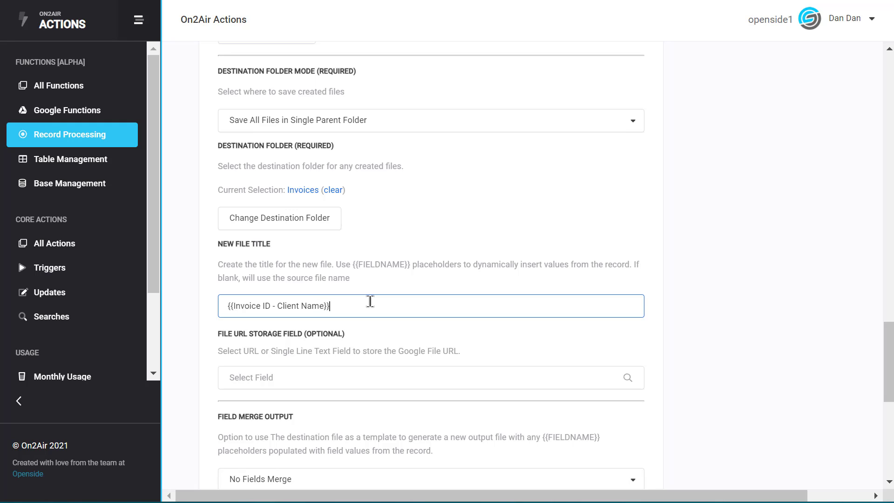
{"action": "left_click", "coordinate": [733, 215]}
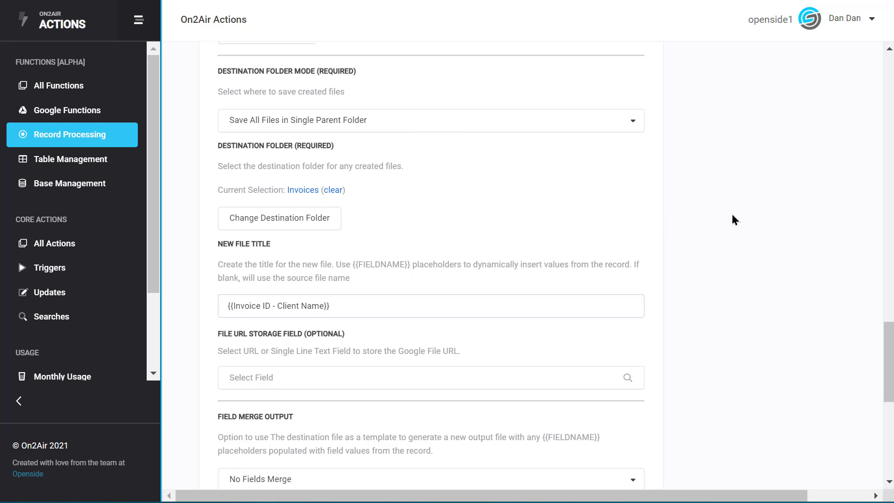
{"action": "scroll", "coordinate": [661, 195], "scroll_direction": "down", "scroll_amount": 2}
{"action": "scroll", "coordinate": [661, 195], "scroll_direction": "down", "scroll_amount": 4}
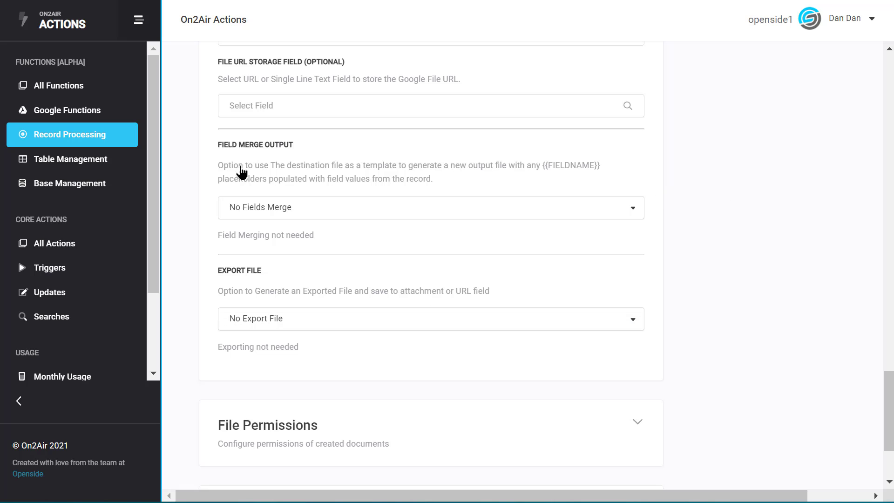
{"action": "left_click", "coordinate": [358, 219]}
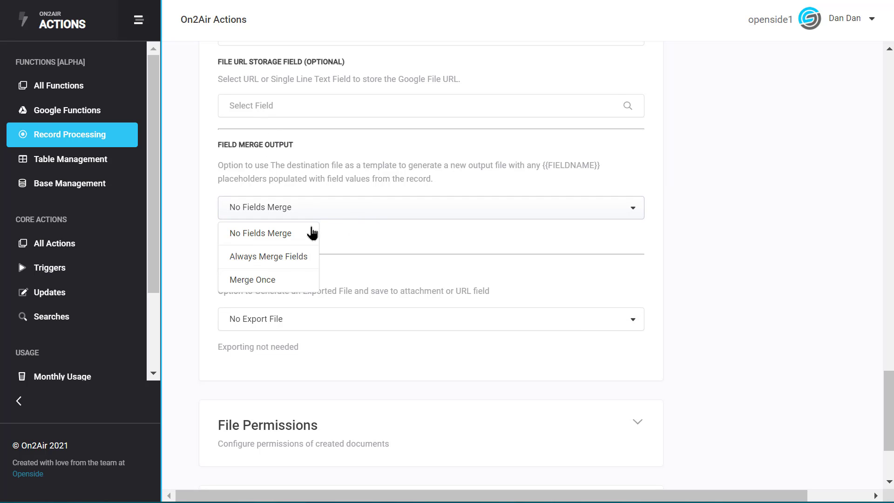
{"action": "left_click", "coordinate": [295, 258]}
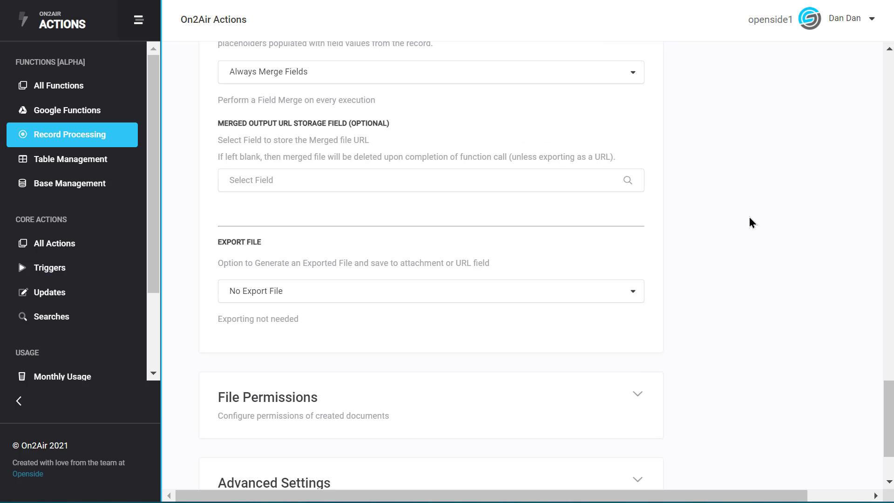
Set Google Doc - Invoice URL as the storage field for the merged output URL.
{"action": "scroll", "coordinate": [753, 222], "scroll_direction": "up", "scroll_amount": 3}
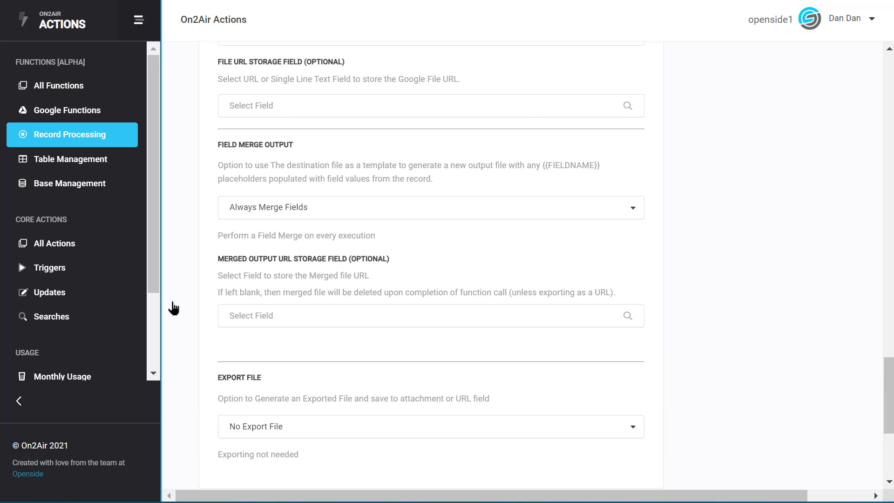
{"action": "left_click", "coordinate": [382, 322]}
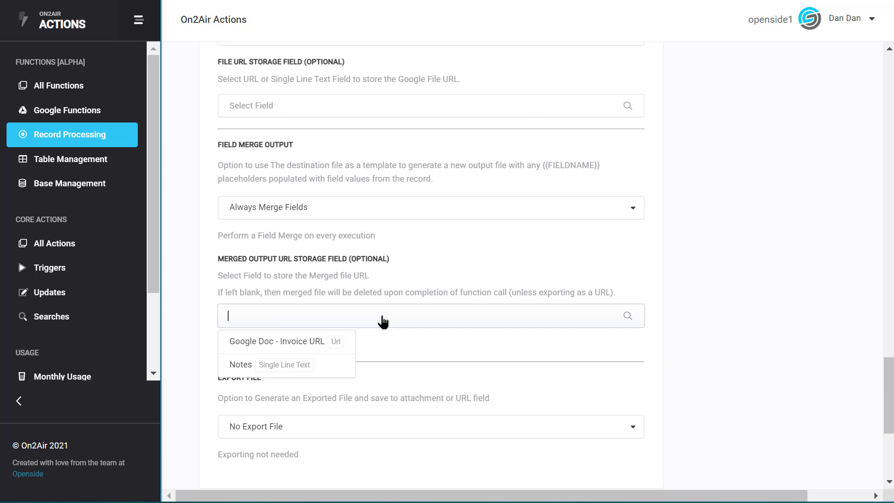
{"action": "left_click", "coordinate": [294, 341]}
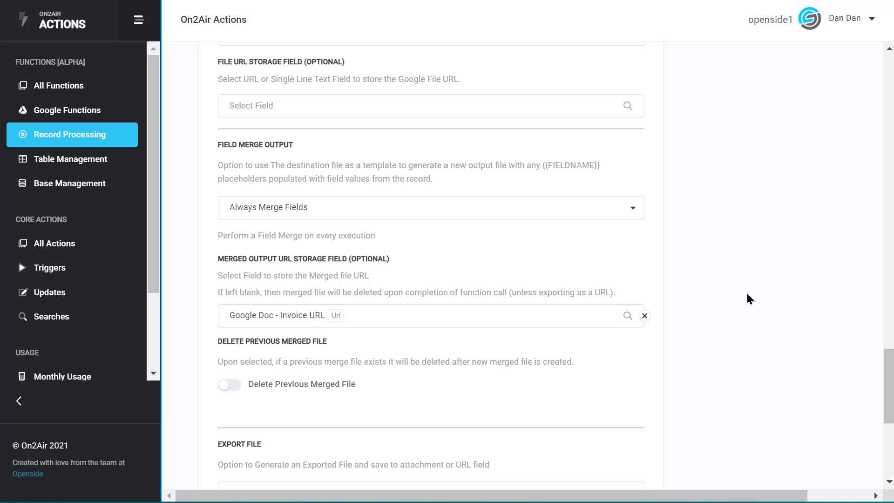
Set the export option to Export Merged File, store exports in the Invoice attachment field, and save the function details.
{"action": "scroll", "coordinate": [713, 217], "scroll_direction": "down", "scroll_amount": 5}
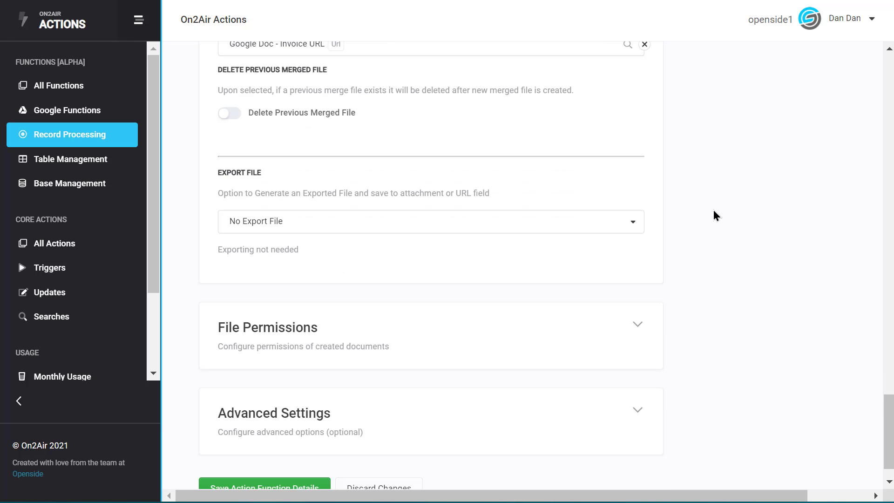
{"action": "left_click", "coordinate": [276, 222]}
{"action": "left_click", "coordinate": [251, 272]}
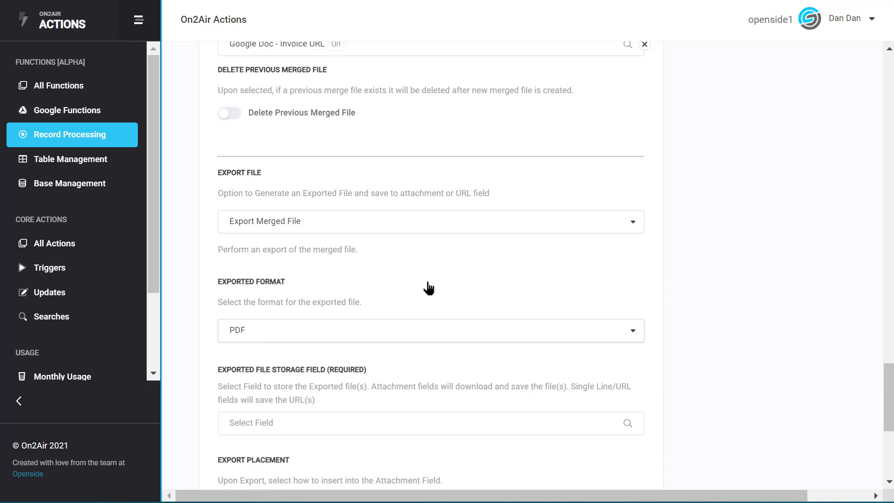
{"action": "scroll", "coordinate": [743, 248], "scroll_direction": "down", "scroll_amount": 3}
{"action": "left_click", "coordinate": [361, 294]}
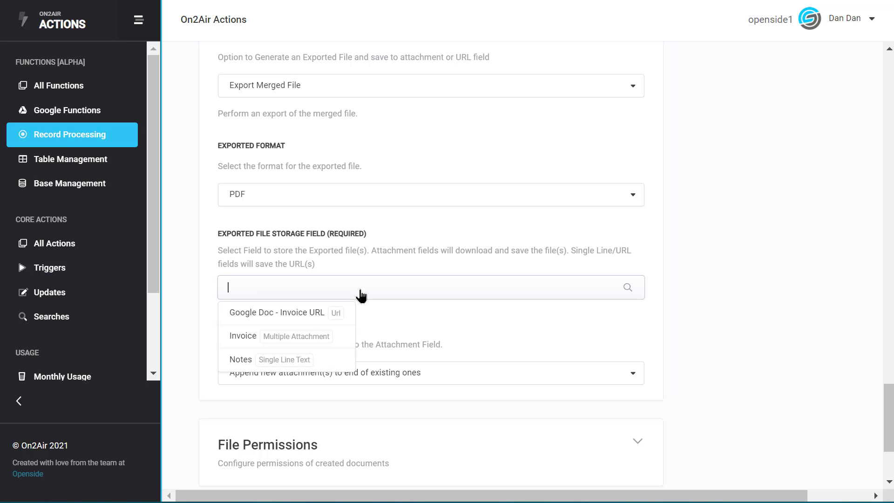
{"action": "left_click", "coordinate": [262, 336]}
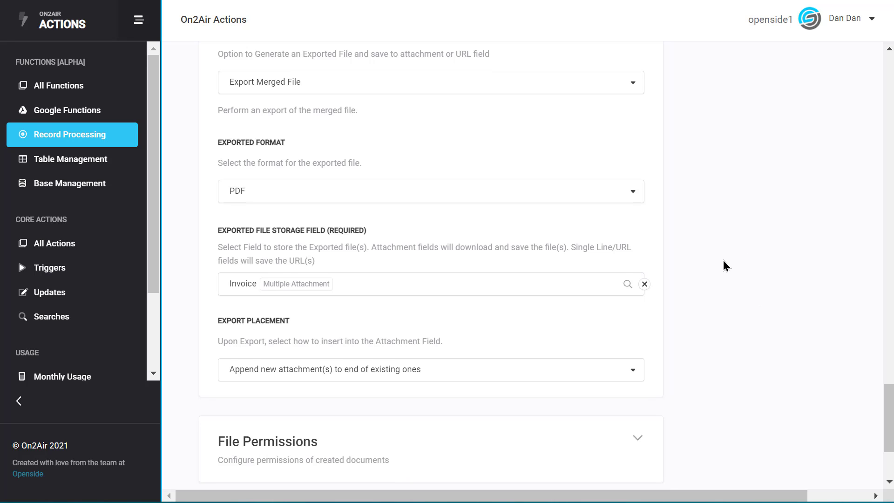
{"action": "scroll", "coordinate": [738, 277], "scroll_direction": "down", "scroll_amount": 3}
{"action": "left_click", "coordinate": [260, 452]}
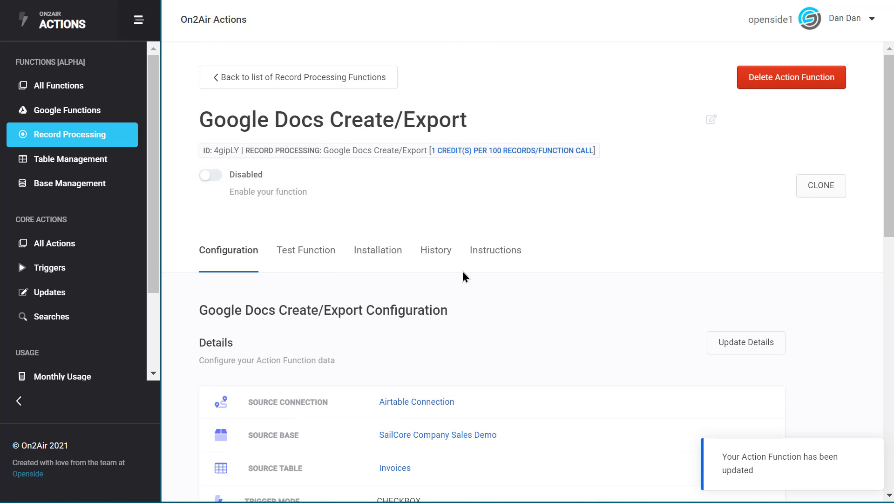
Open the function's testing page and select the Zapier API key for the test.
{"action": "left_click", "coordinate": [313, 259]}
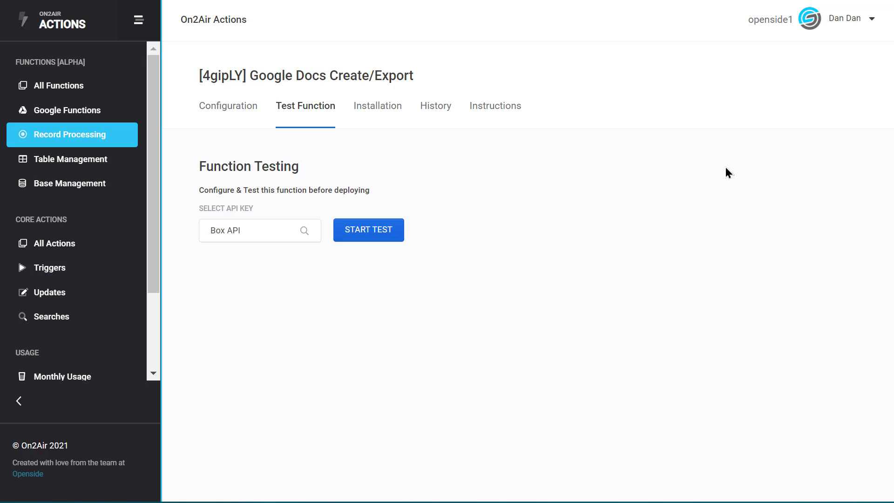
{"action": "left_click", "coordinate": [319, 238]}
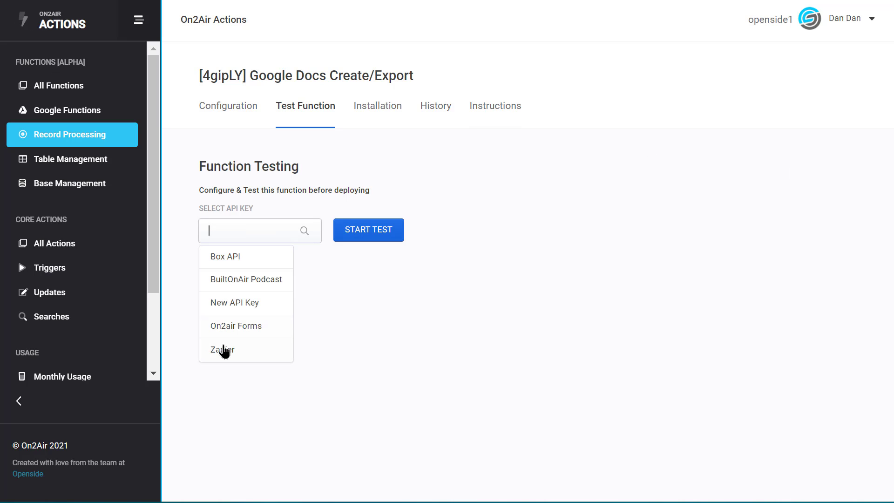
{"action": "left_click", "coordinate": [240, 356]}
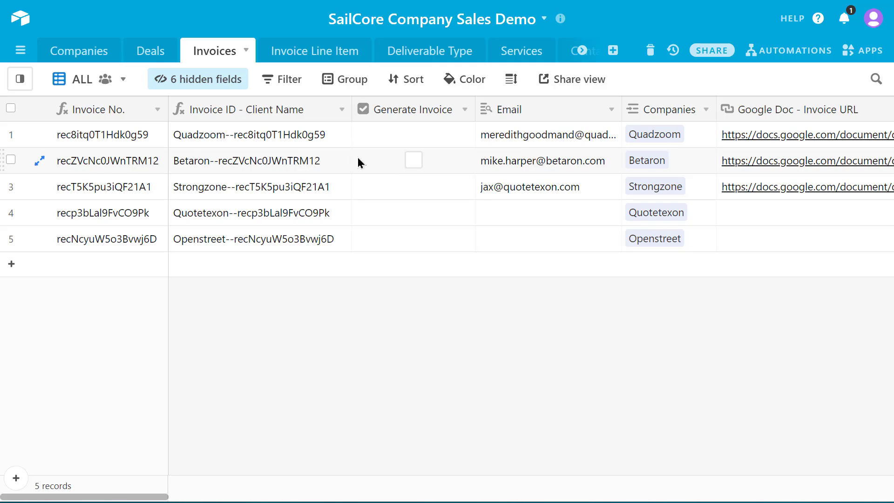
Check Generate Invoice for the Quadzoom record in Airtable, and start and run the function test in On2Air Actions.
{"action": "left_click", "coordinate": [415, 136]}
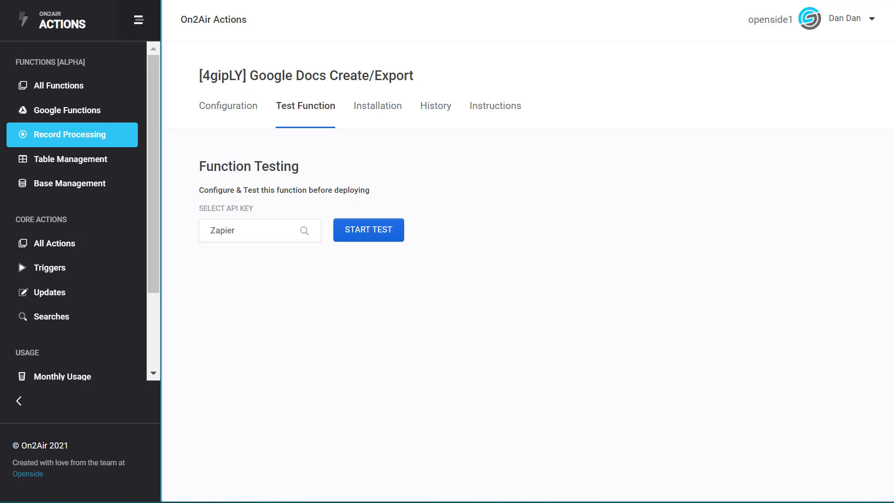
{"action": "left_click", "coordinate": [359, 238]}
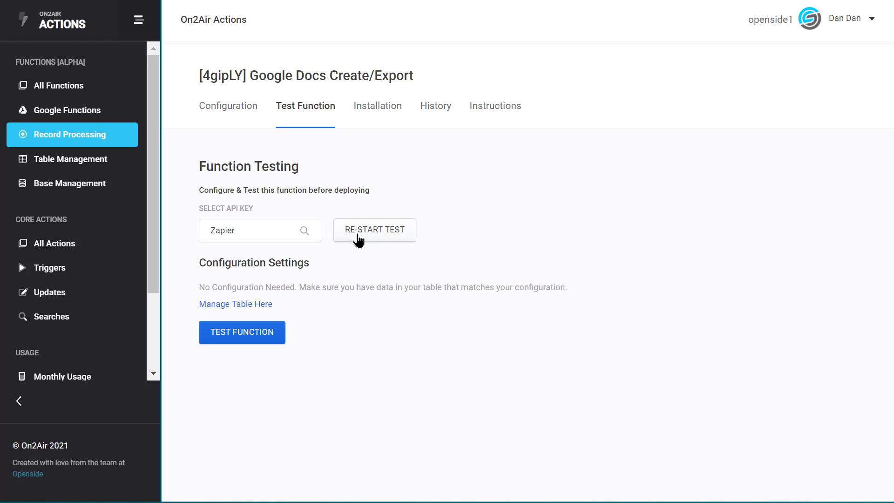
{"action": "left_click", "coordinate": [267, 339]}
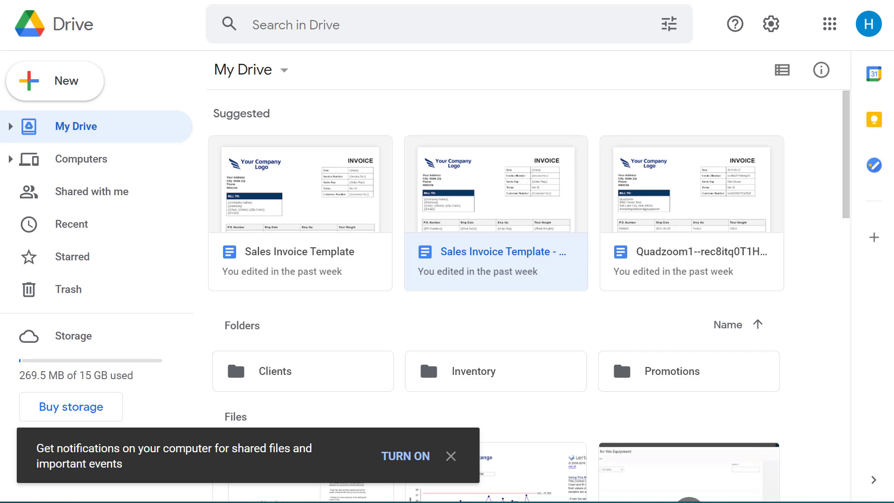
Switch to Google Drive, dismiss the notification prompt, and open the Invoices folder inside Clients to inspect the generated files.
{"action": "double_click", "coordinate": [275, 376]}
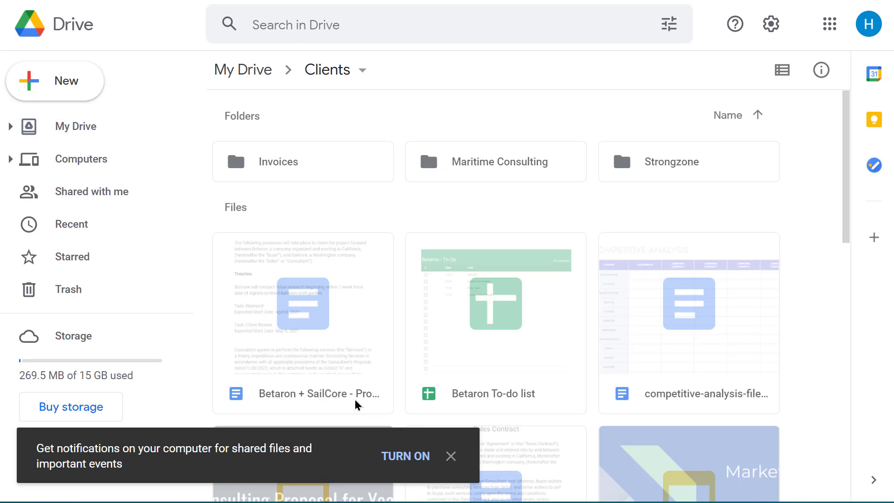
{"action": "left_click", "coordinate": [450, 456]}
{"action": "double_click", "coordinate": [353, 176]}
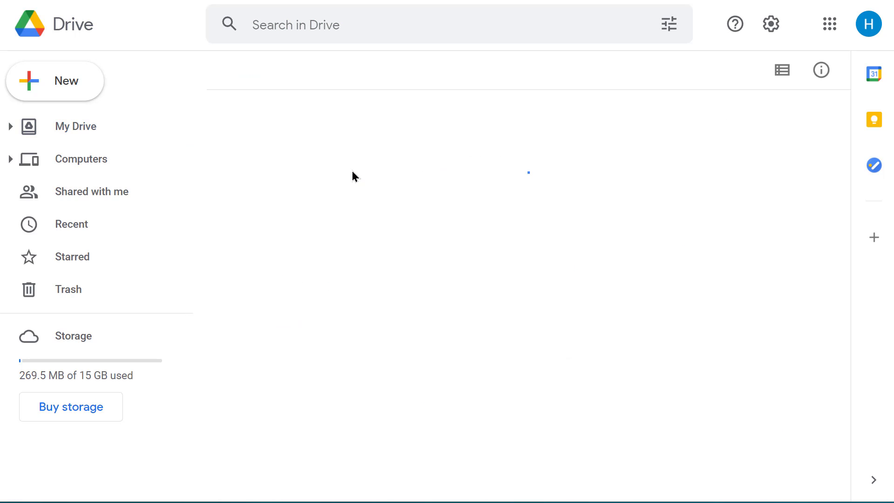